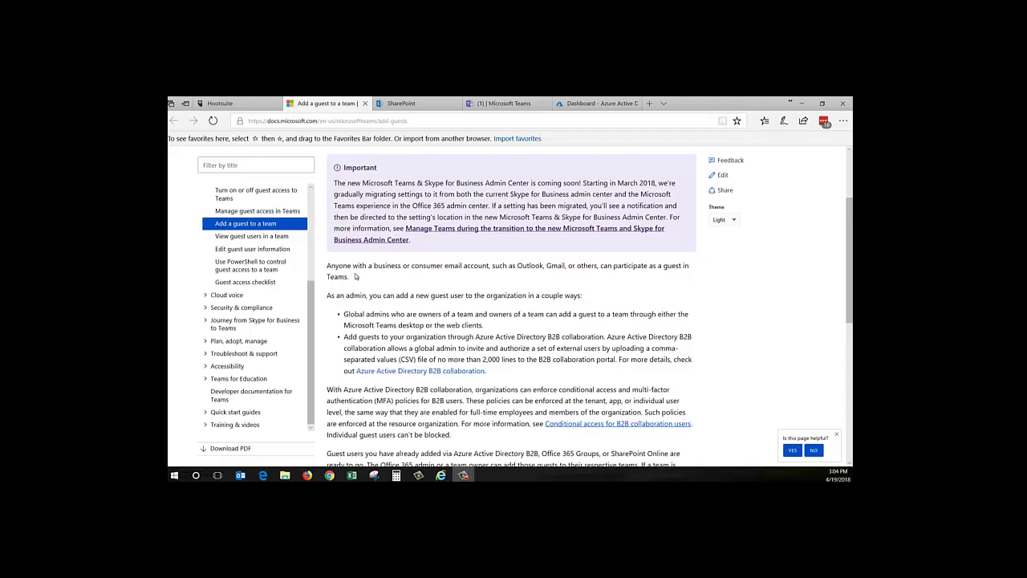
In Azure AD, invite the copied Gmail address as a guest user with the message 'invite to teams'
click(565, 104)
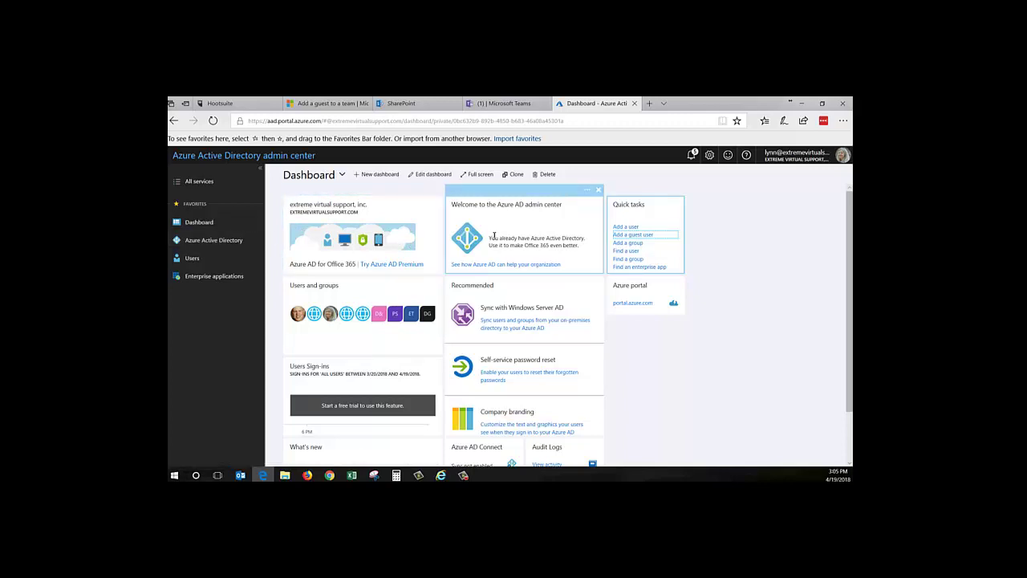
click(622, 234)
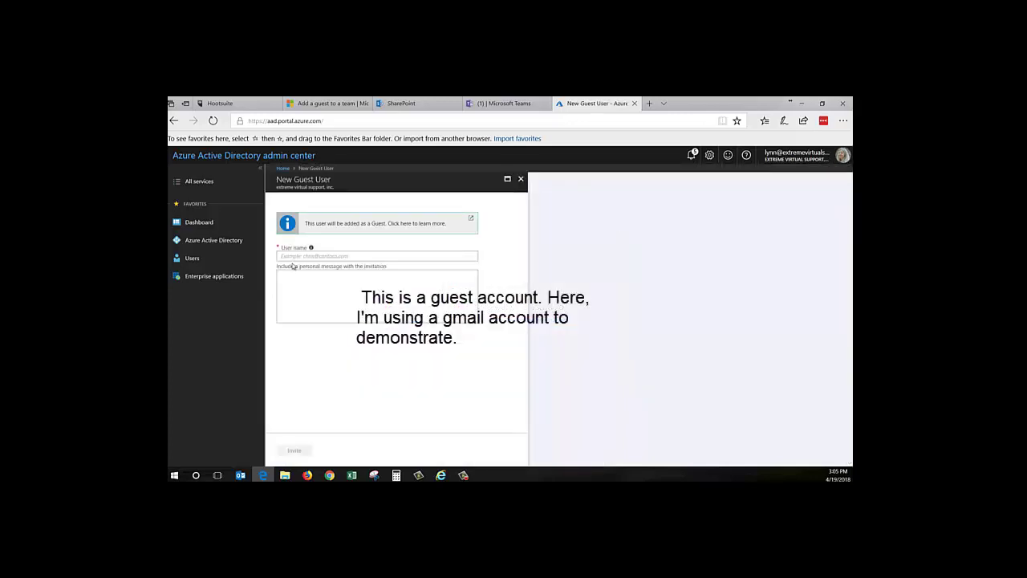
click(294, 256)
key(ctrl+v)
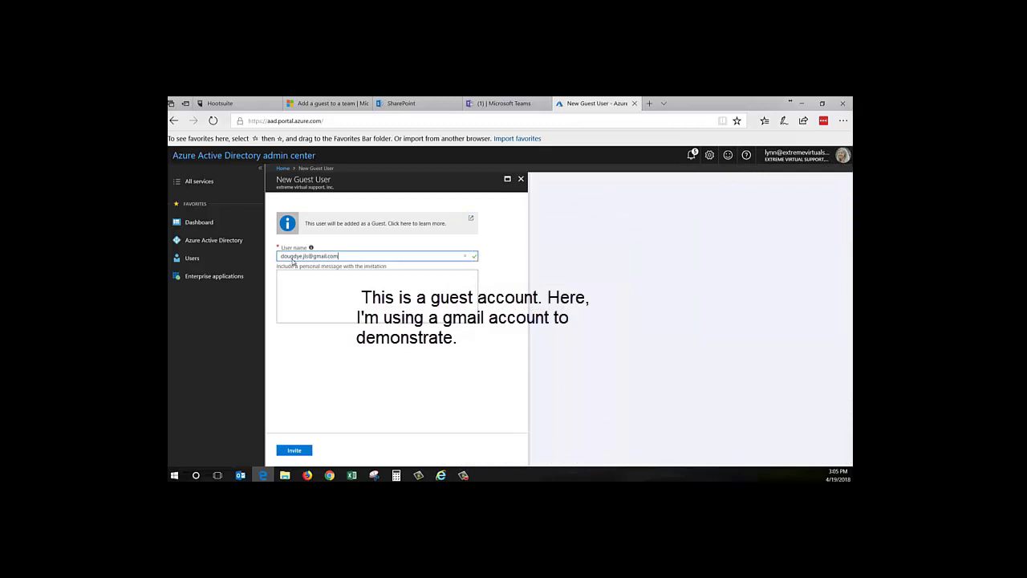
click(295, 282)
text(Hi)
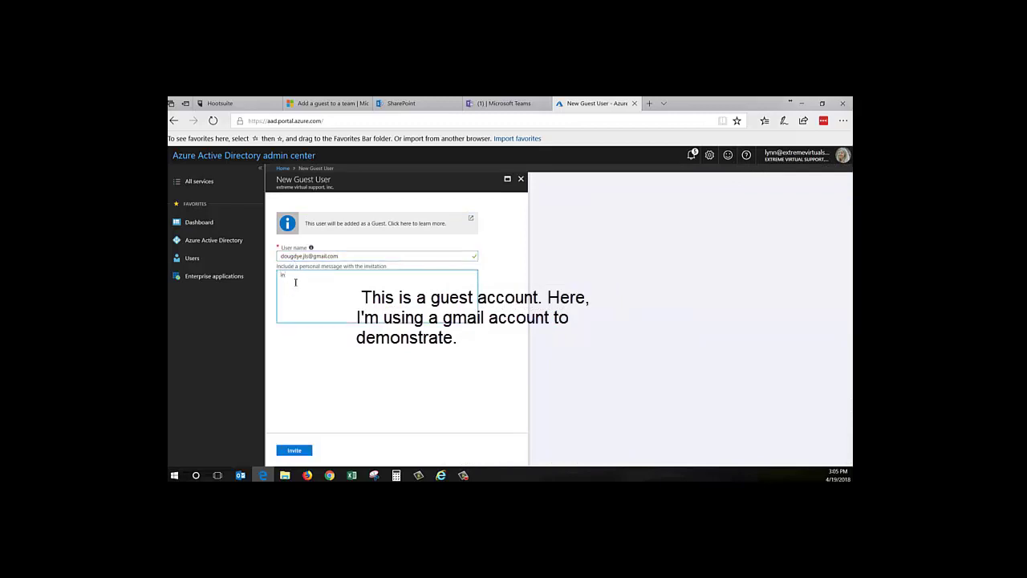
text(vite t)
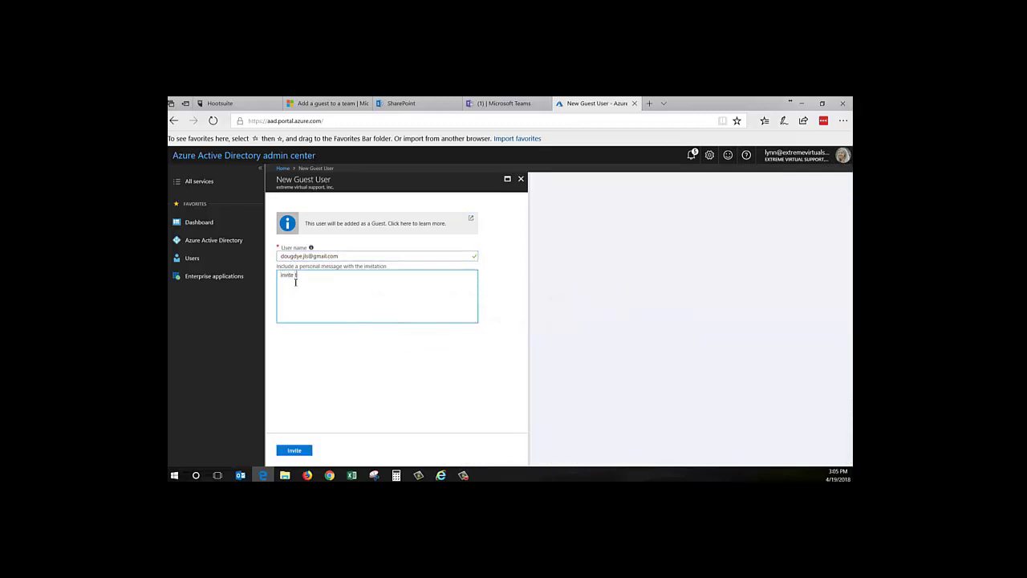
text(o teams)
click(294, 449)
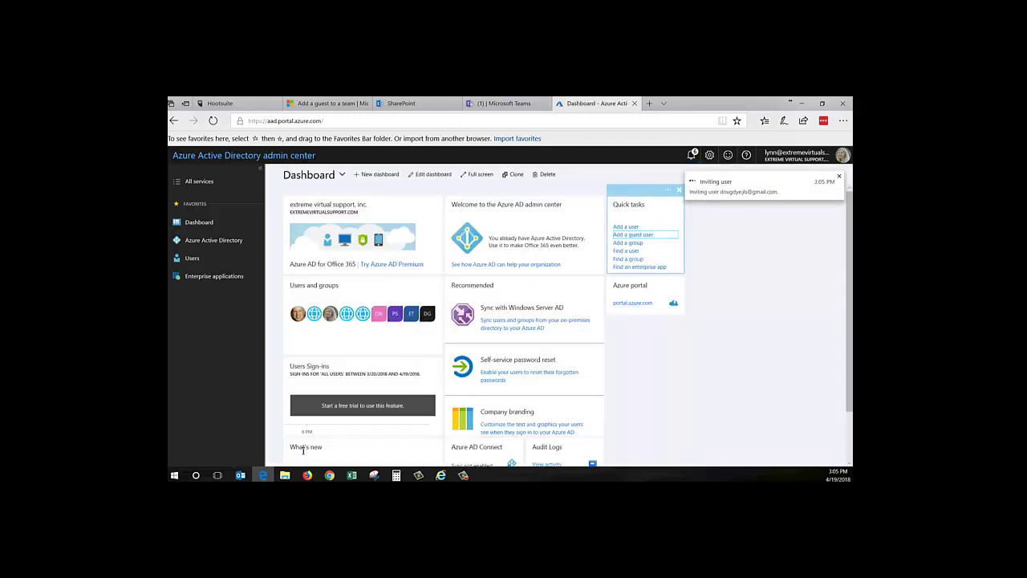
Add the Gmail guest as a member of the Doug & Lynn Team through Add members
click(503, 105)
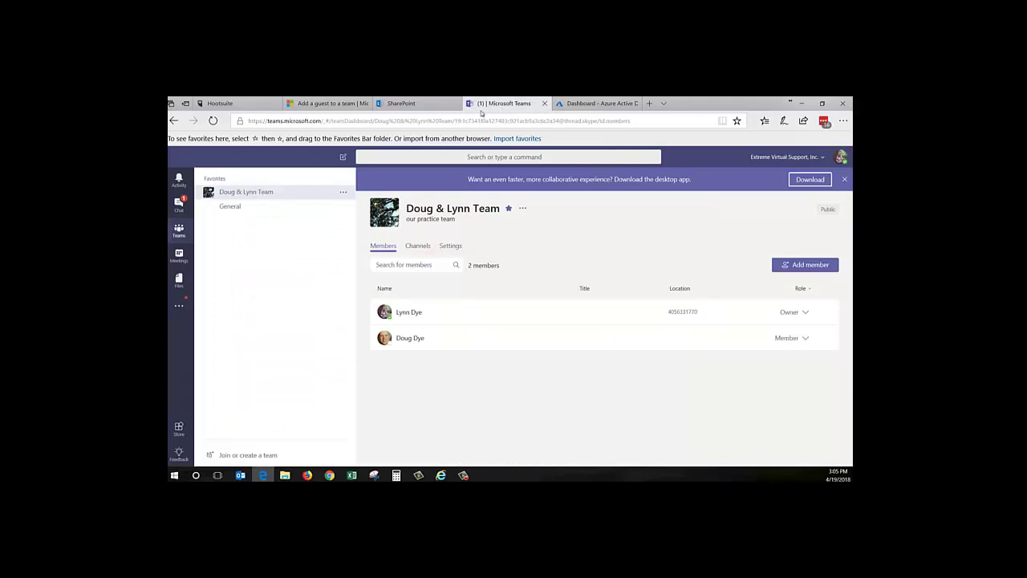
click(343, 192)
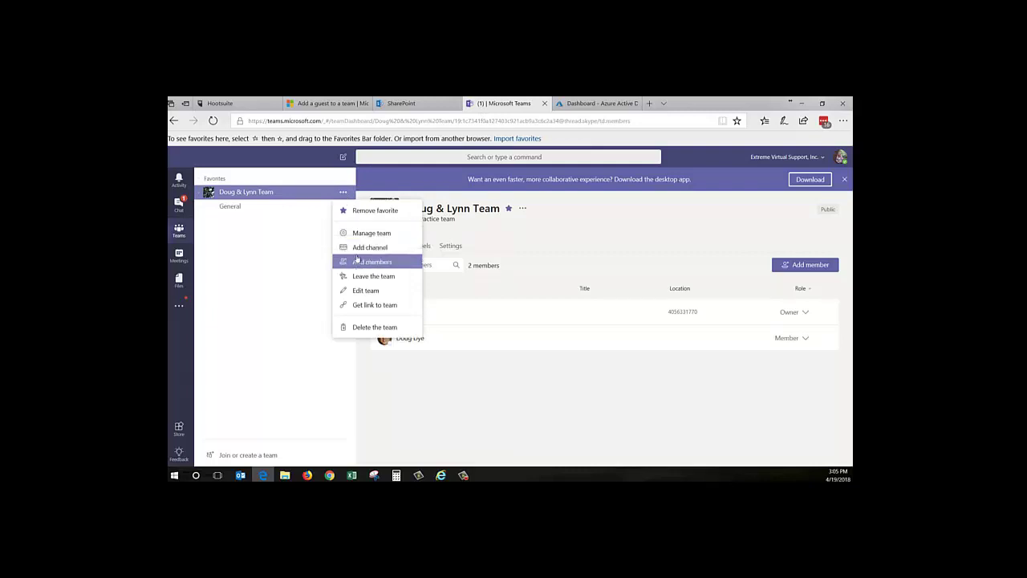
click(357, 260)
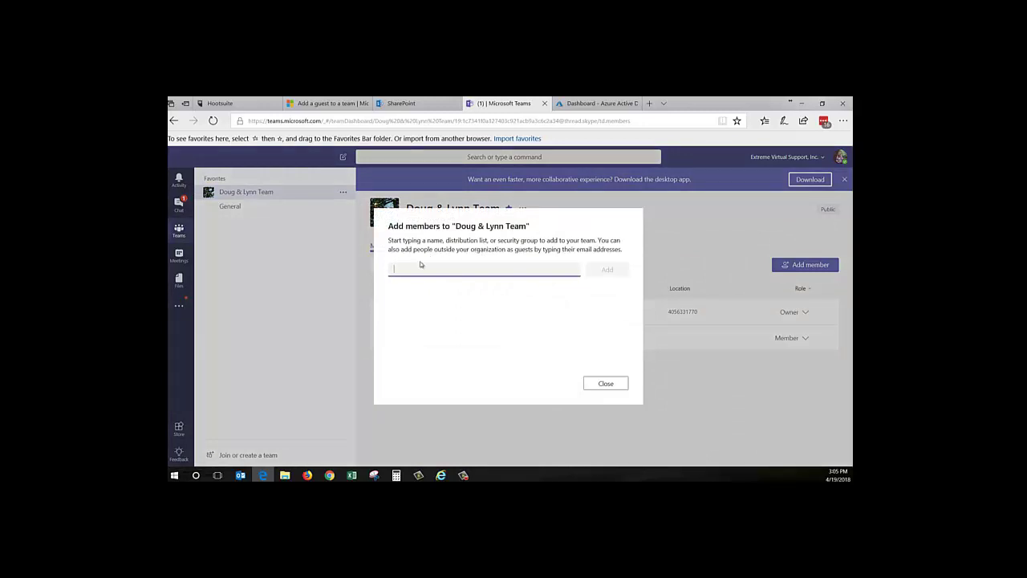
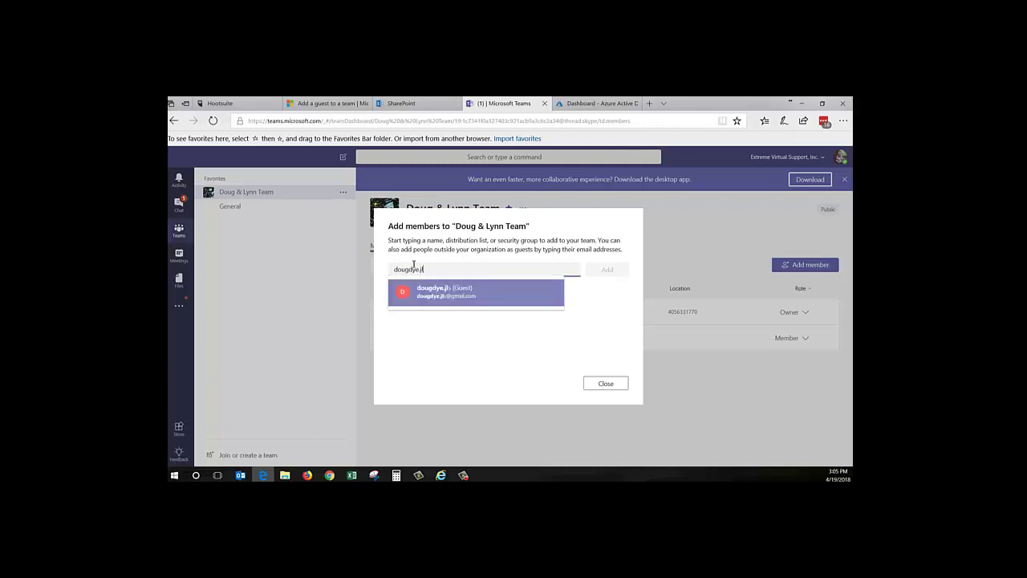
click(416, 291)
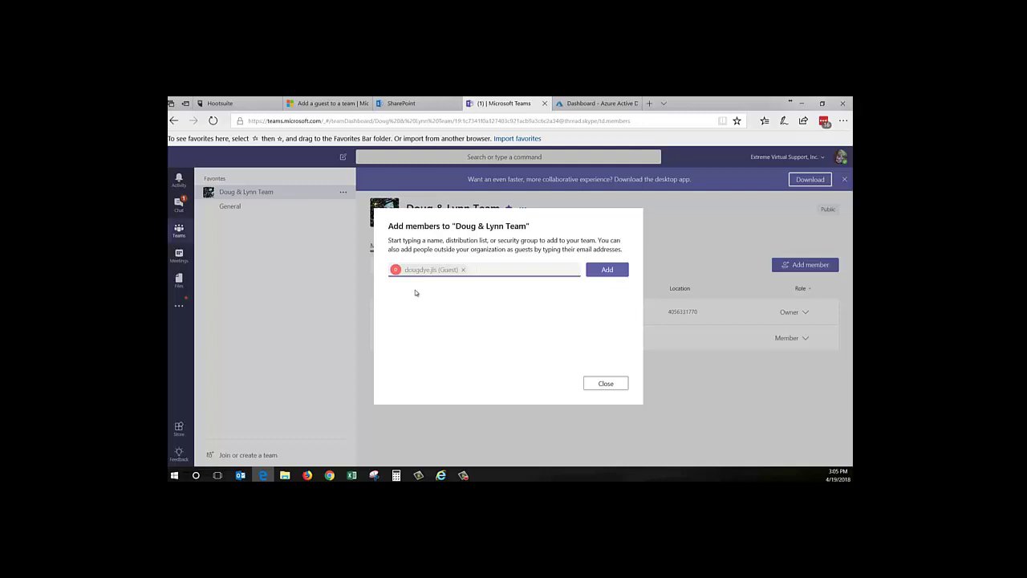
click(601, 270)
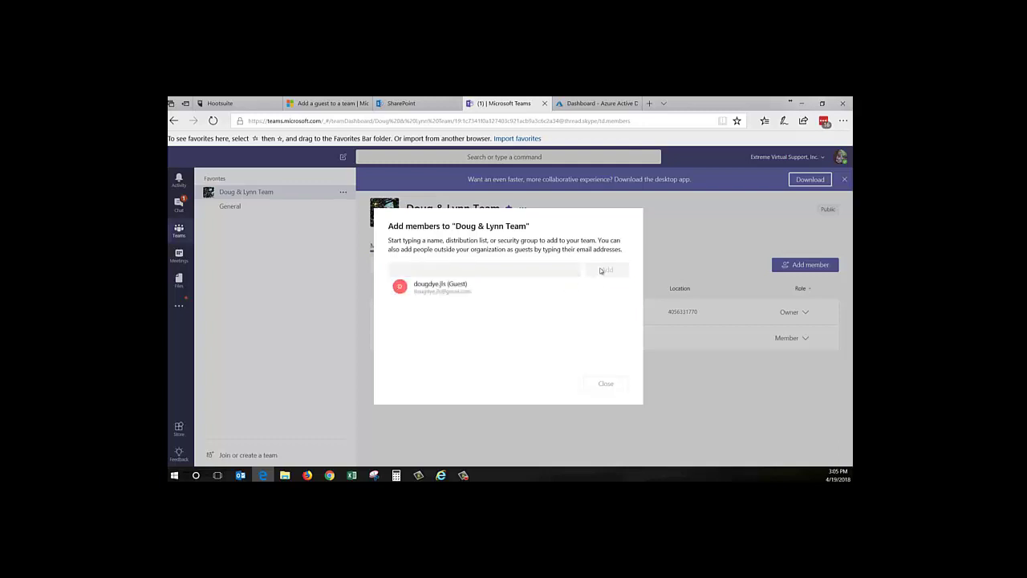
click(605, 383)
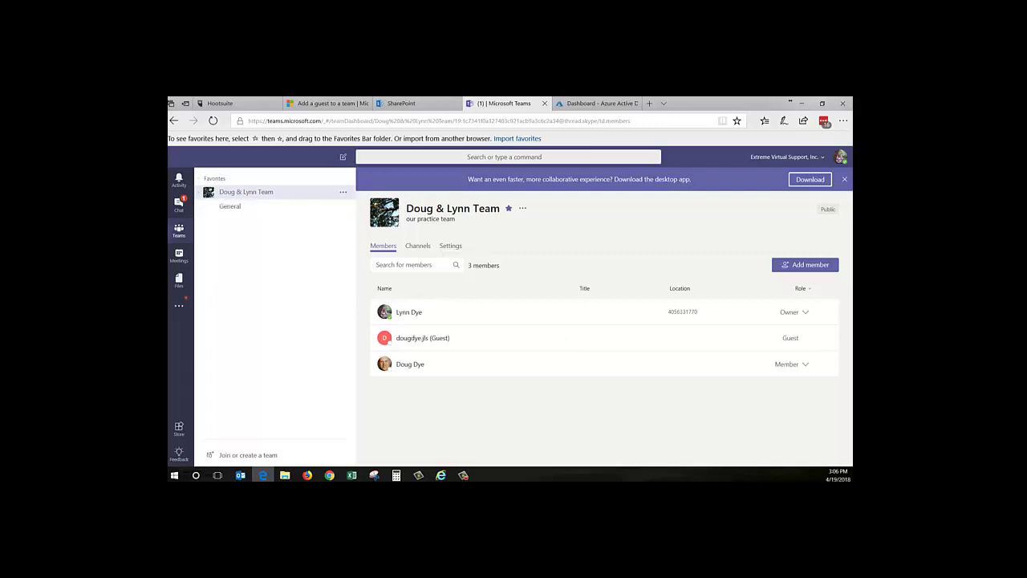
click(441, 475)
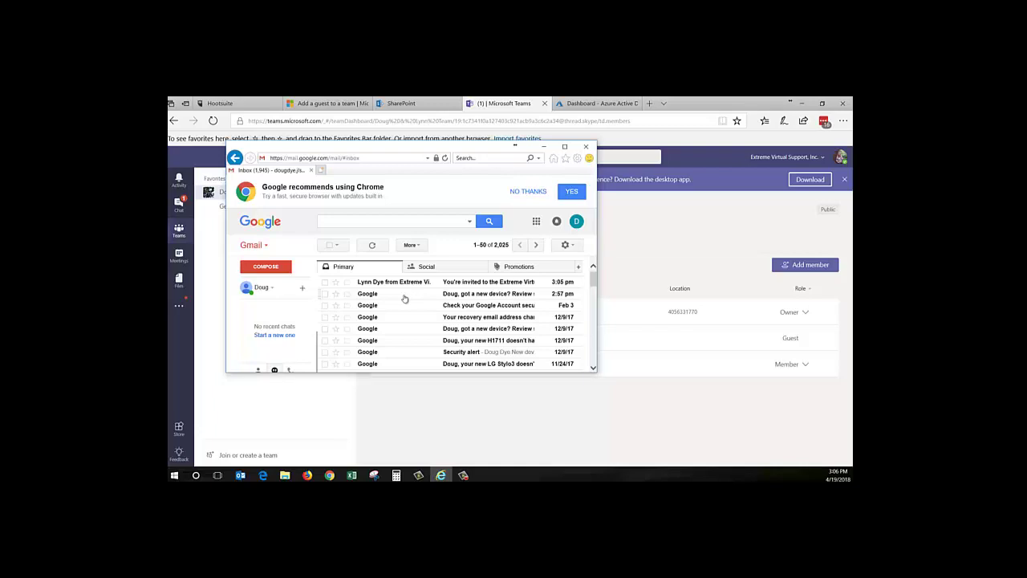
Open the Teams 'You have been added to a team' email and right-click its Open Microsoft Teams link
drag(514, 146, 626, 145)
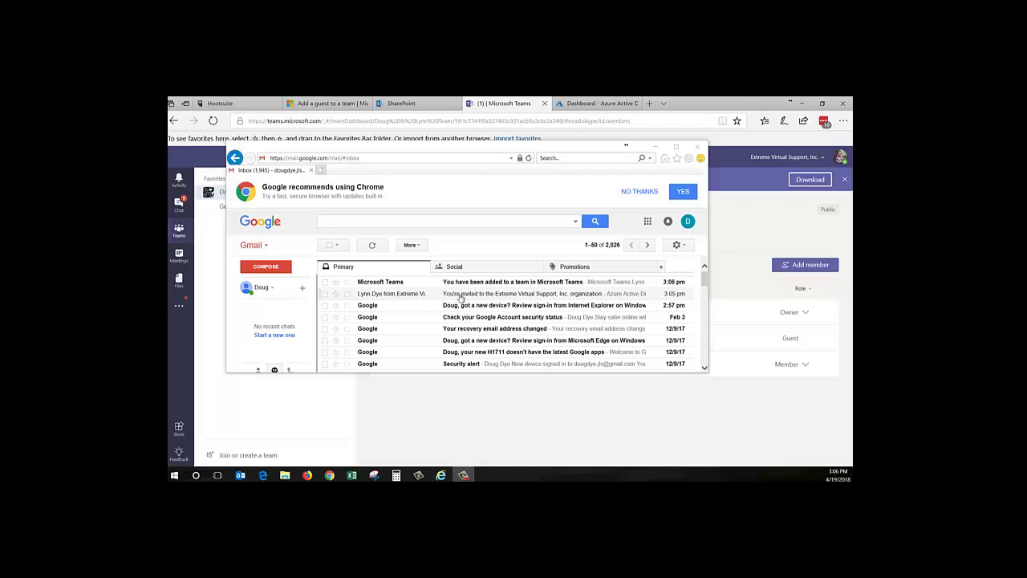
click(479, 295)
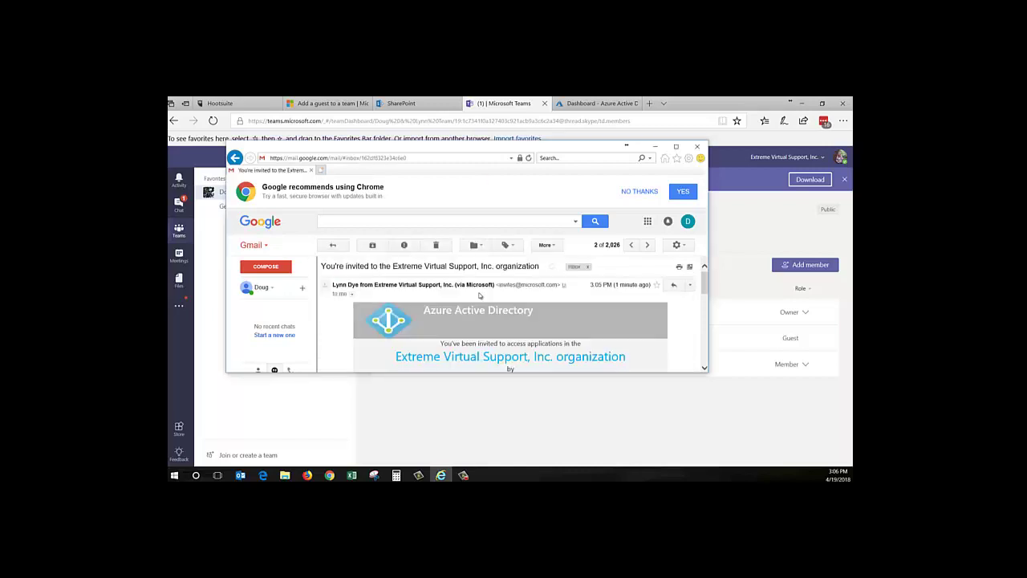
click(333, 244)
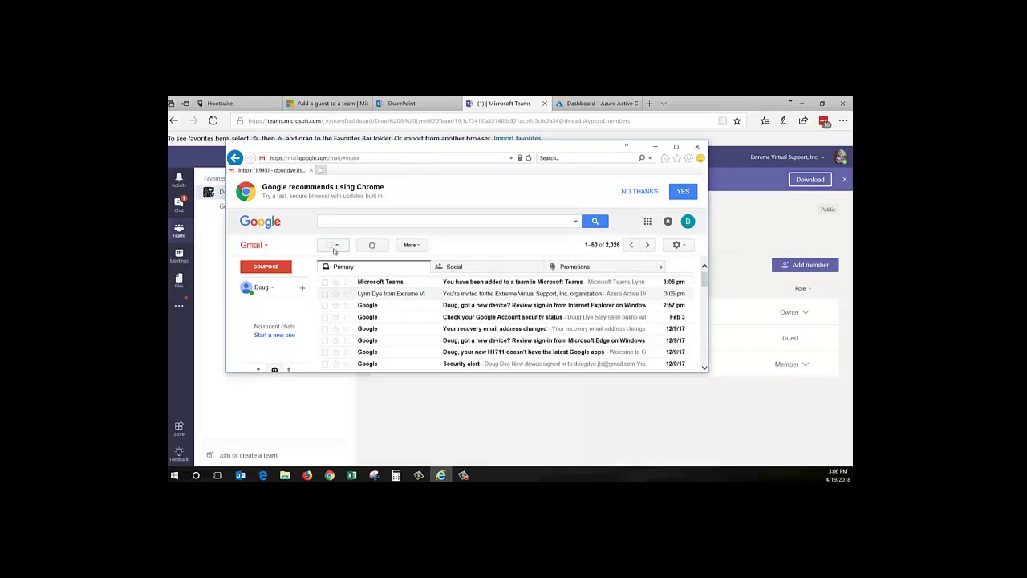
click(455, 283)
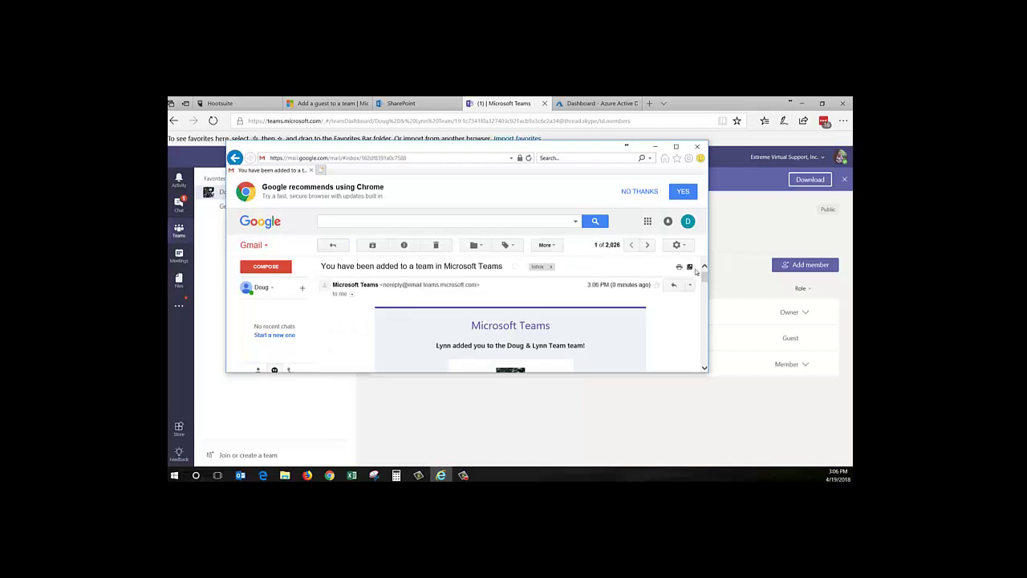
drag(705, 277, 704, 291)
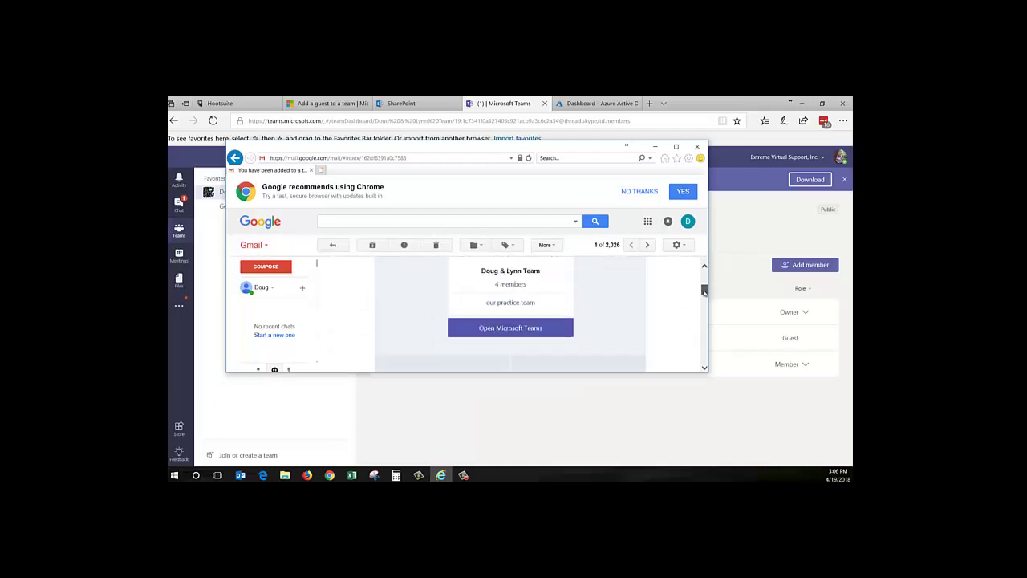
right_click(520, 331)
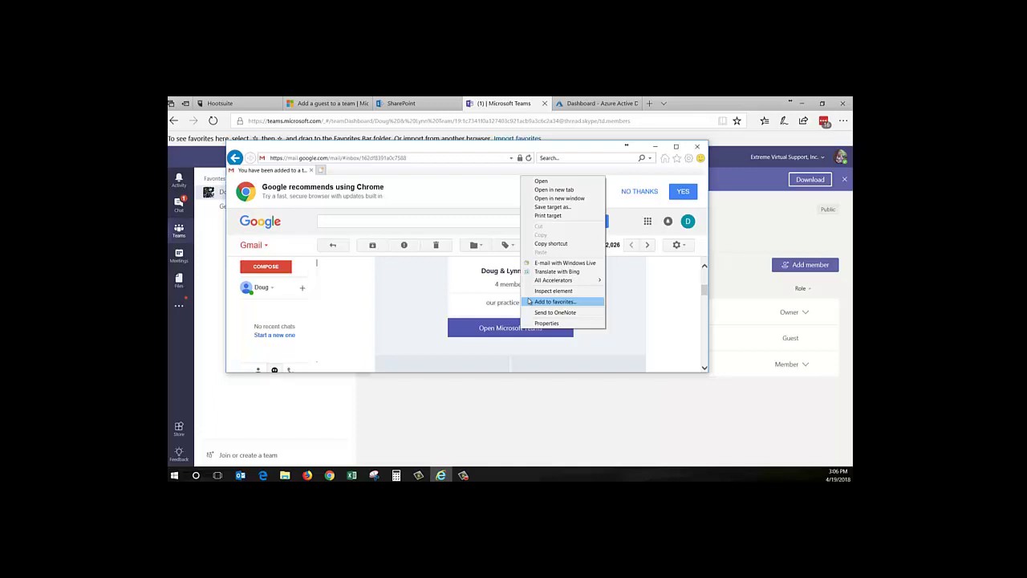
Open the invitation link in a new Edge tab and load the Extreme Virtual Support, Inc. Welcome page
click(541, 181)
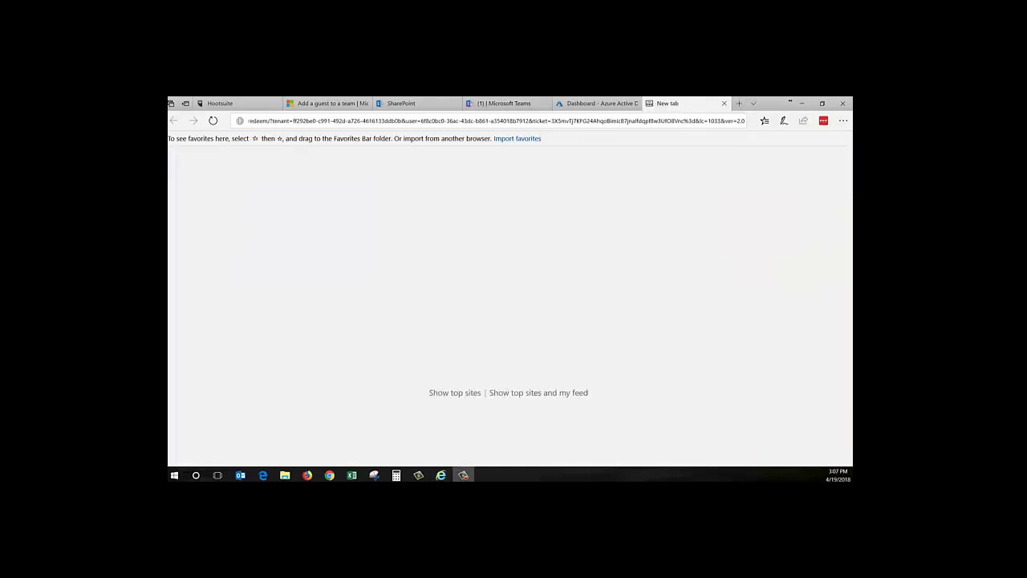
click(443, 122)
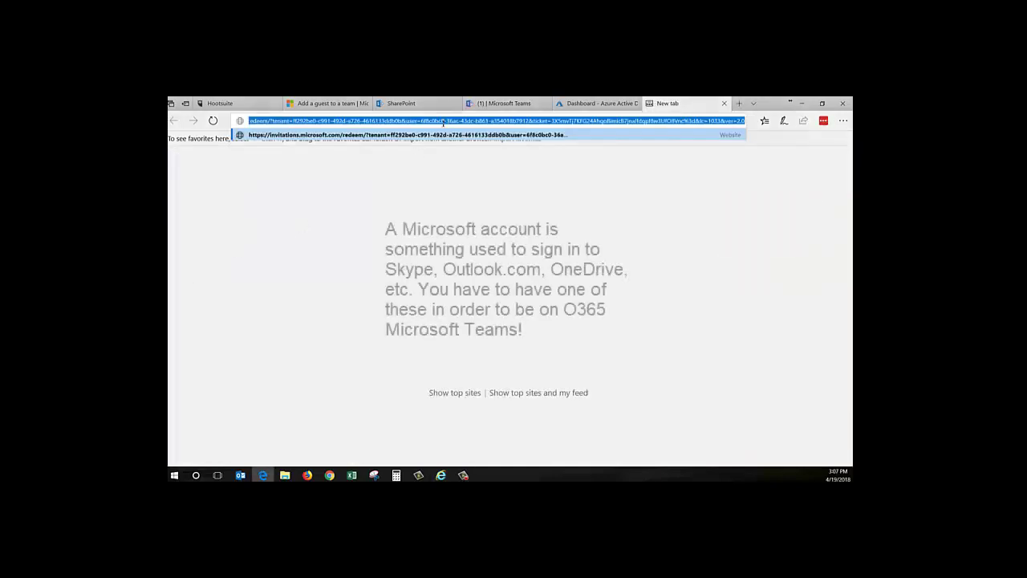
key(Escape)
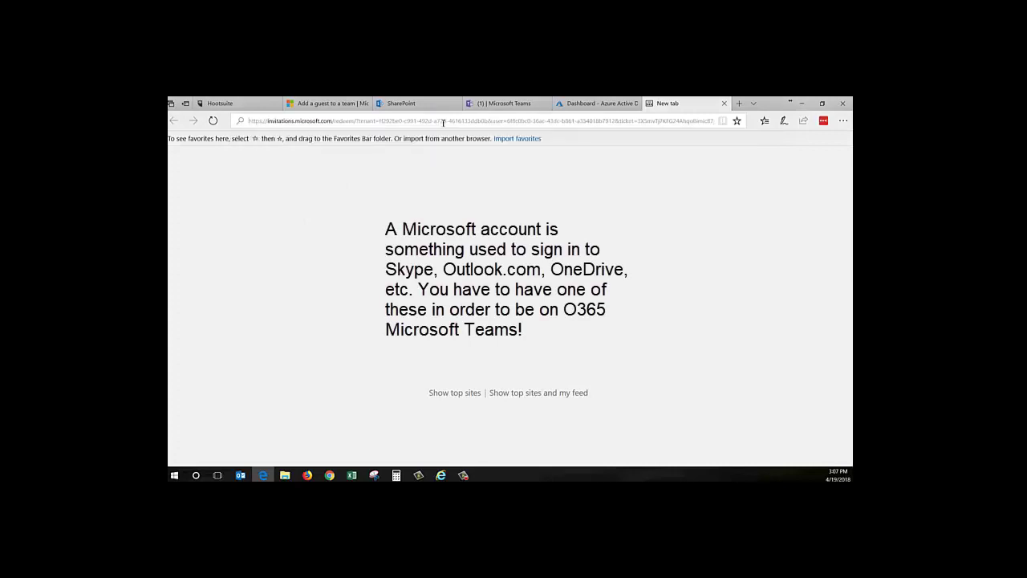
key(Return)
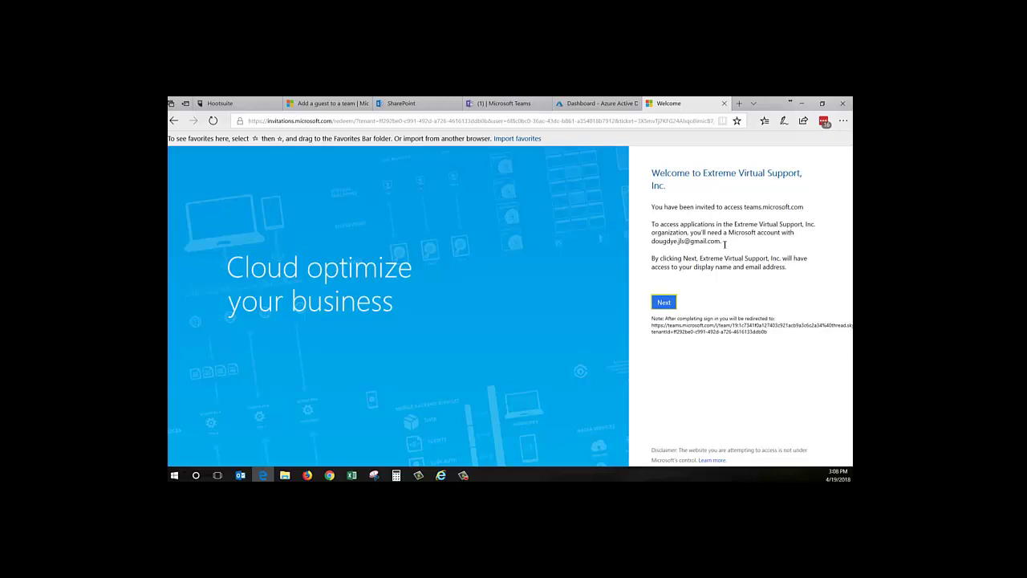
Accept the invitation, sign out, and create a Microsoft account for the Gmail address with a password
click(665, 304)
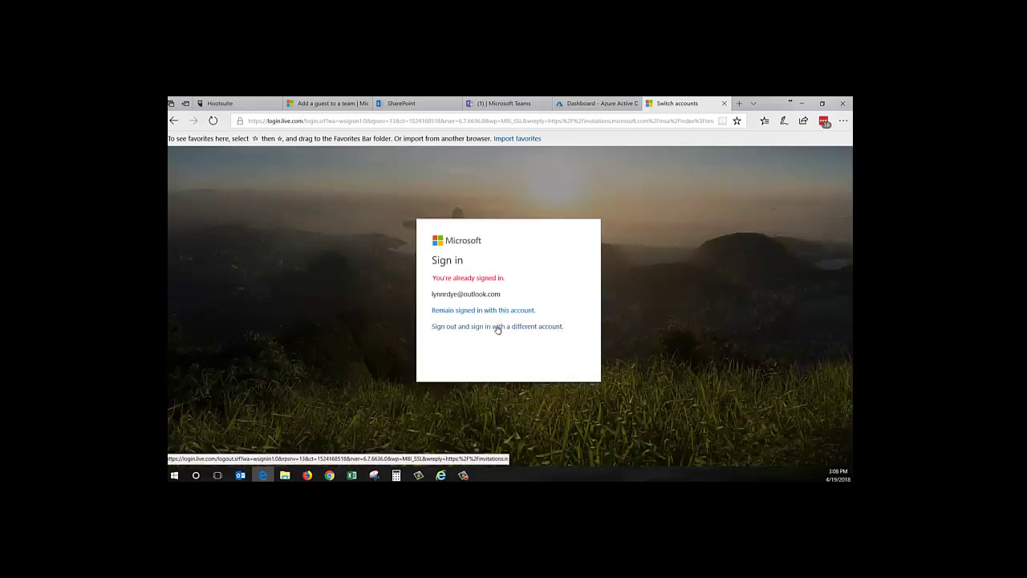
click(498, 327)
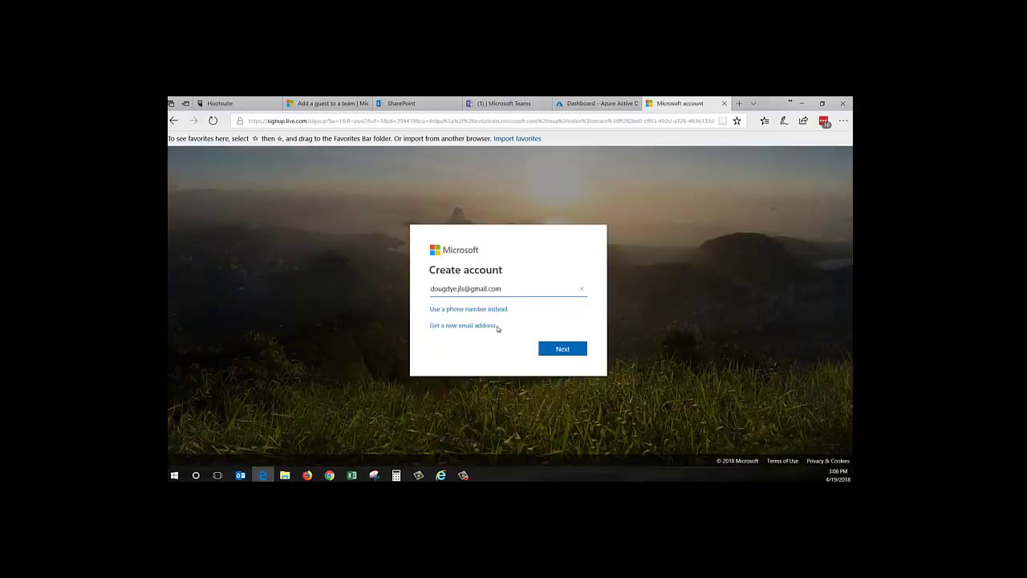
click(559, 350)
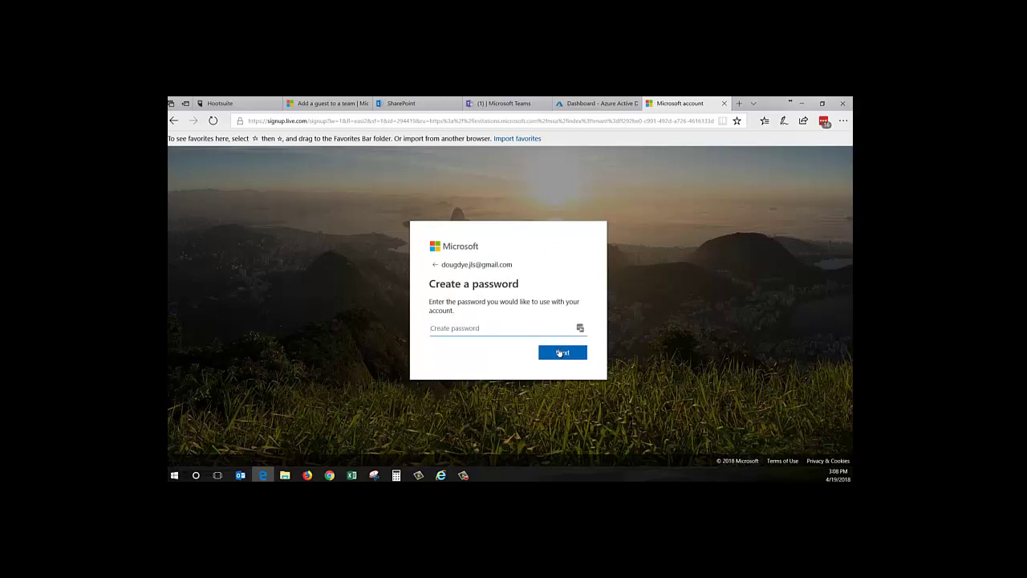
text(•••••••••••)
click(559, 353)
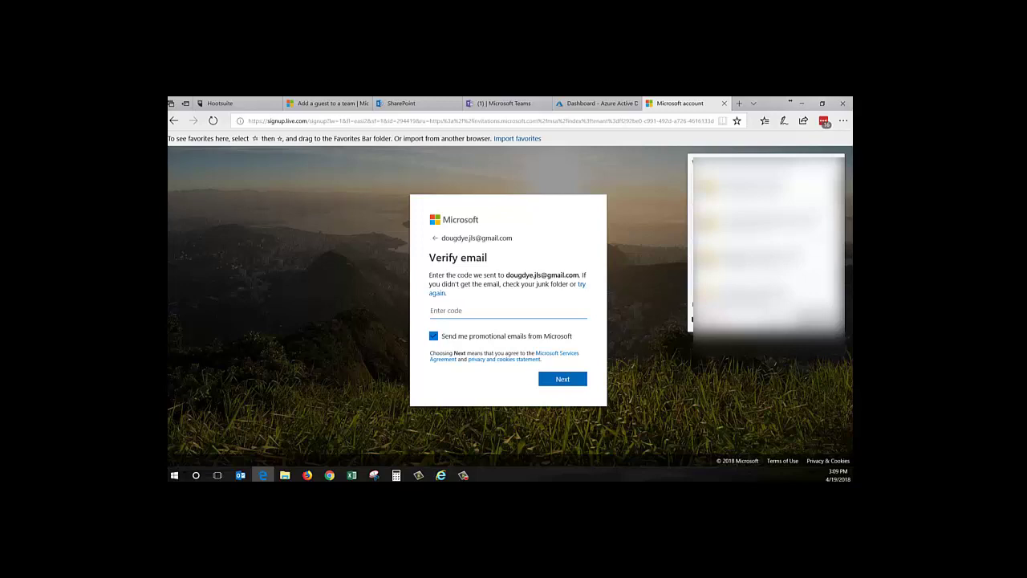
Copy the security code from Microsoft's verification email and paste it into the Enter code field
key(alt+Tab)
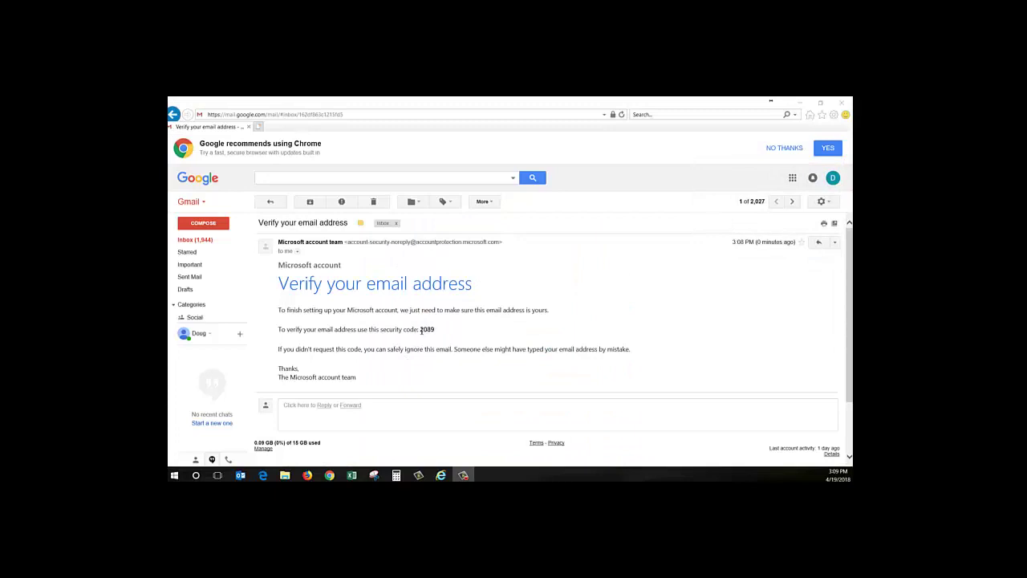
drag(421, 330, 438, 331)
key(ctrl+c)
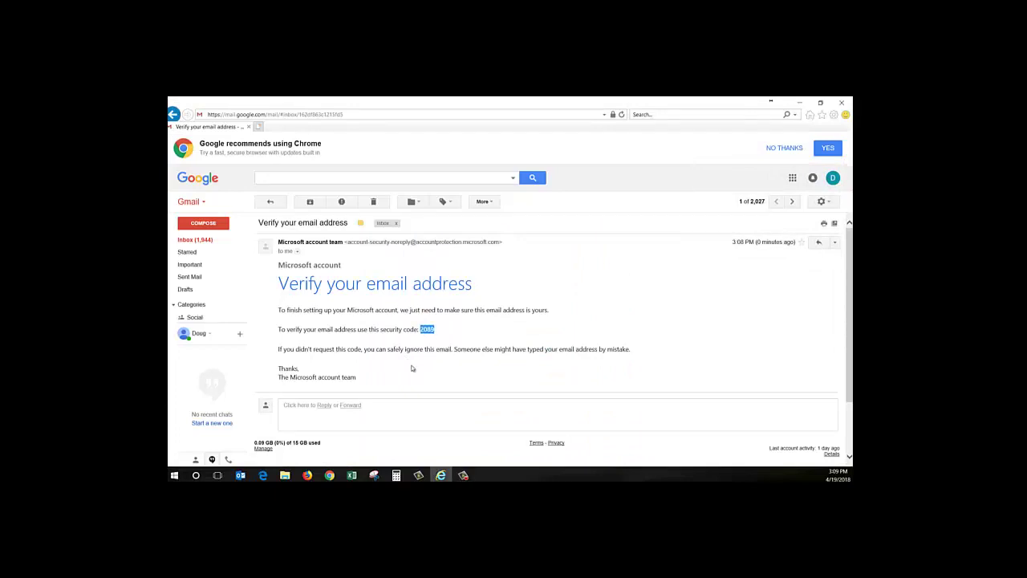
key(alt+Tab)
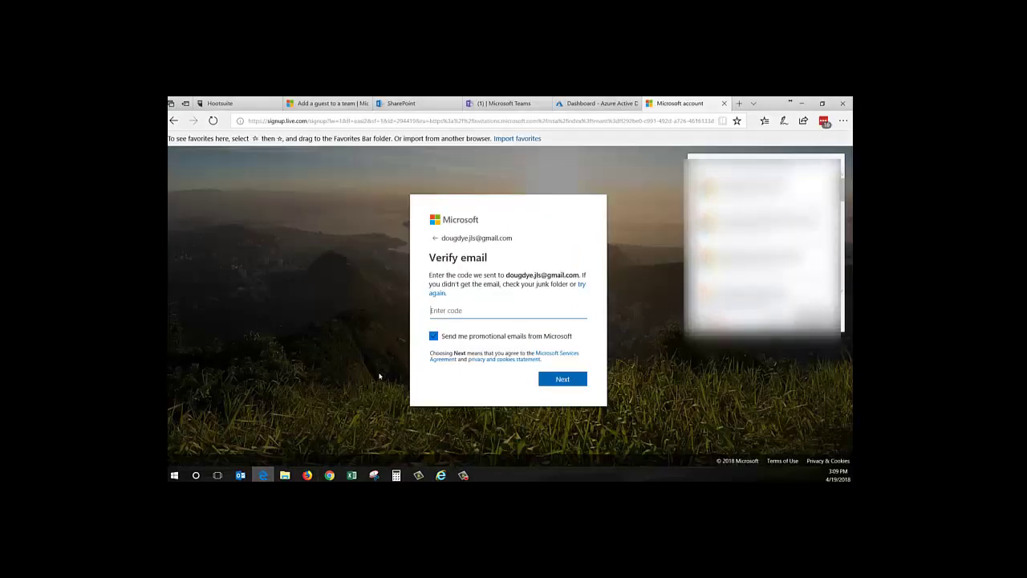
key(ctrl+v)
Submit the email code, then submit the phone number and texted access code under Add security info
click(562, 379)
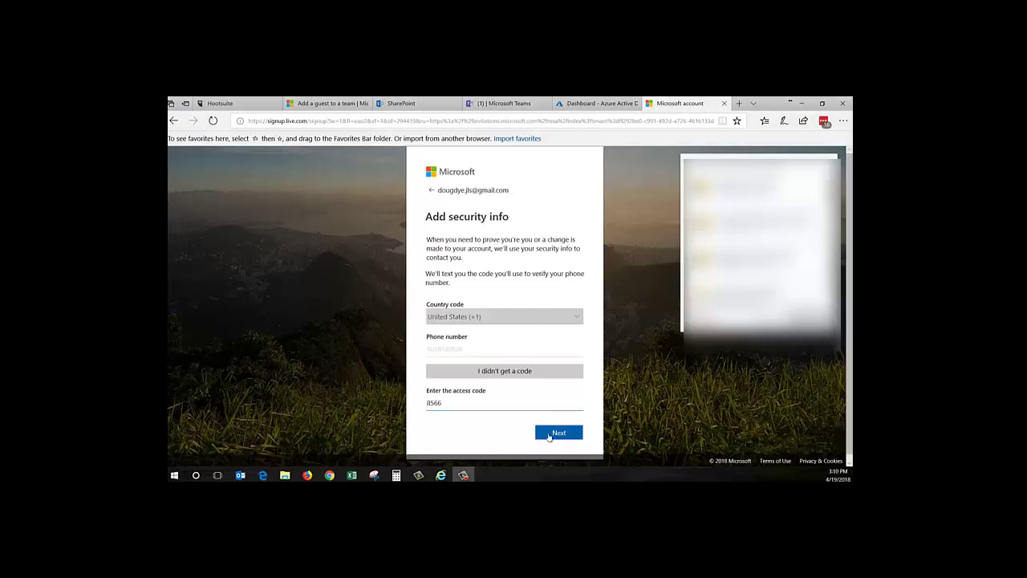
click(550, 433)
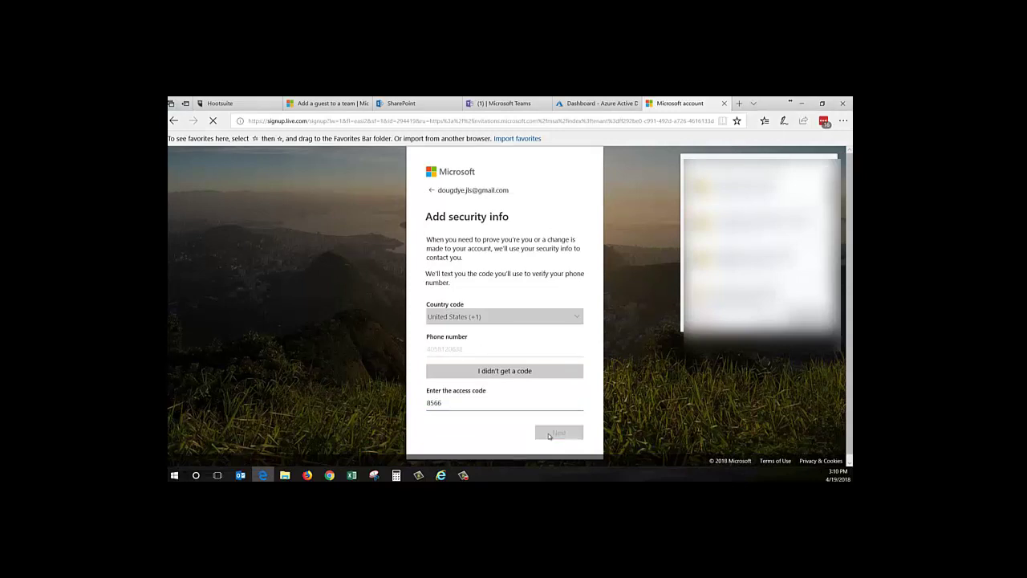